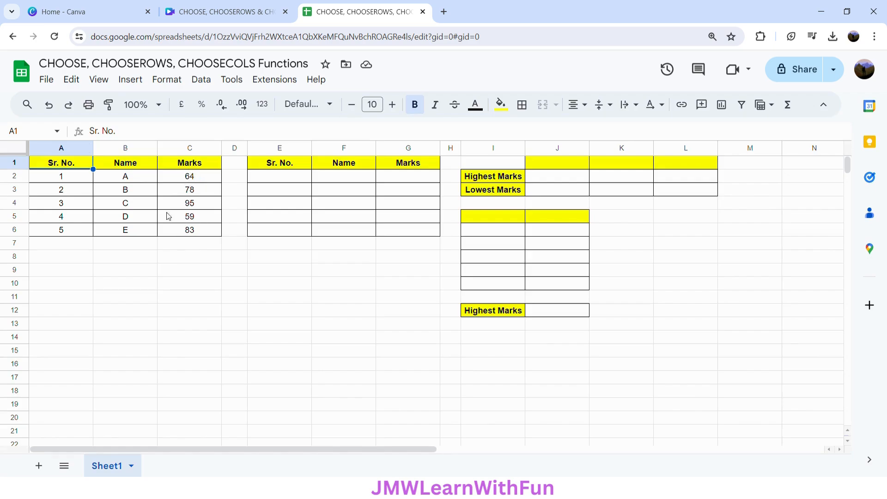
# Step: Enter =SORT($A$2:$C$6,3,0) in cell E2 to list the records by Marks in descending order
pyautogui.click(74, 180)
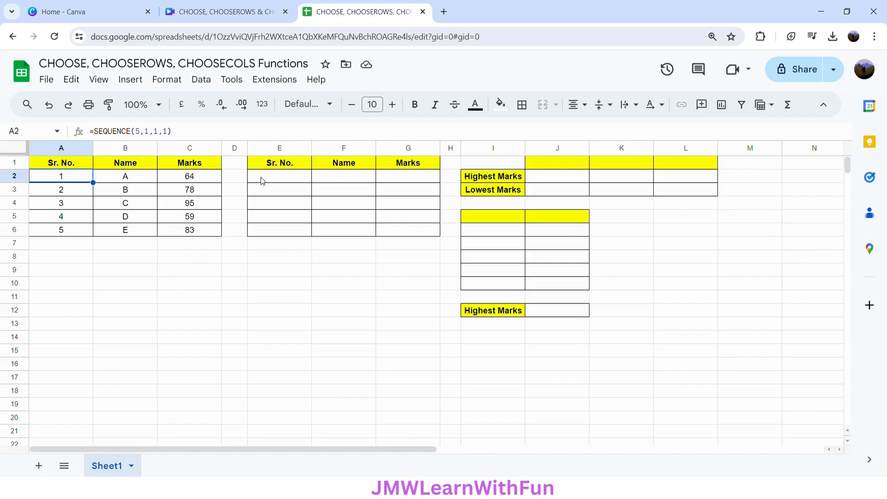
pyautogui.click(275, 177)
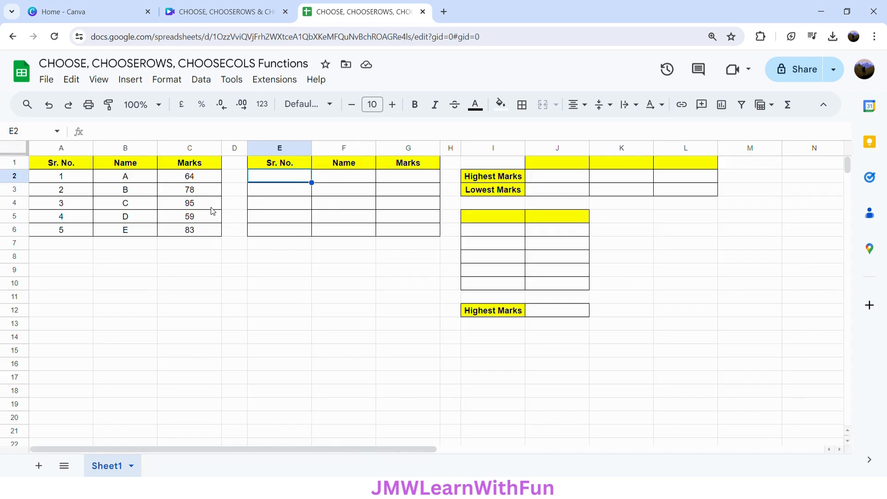
pyautogui.write('=SORT')
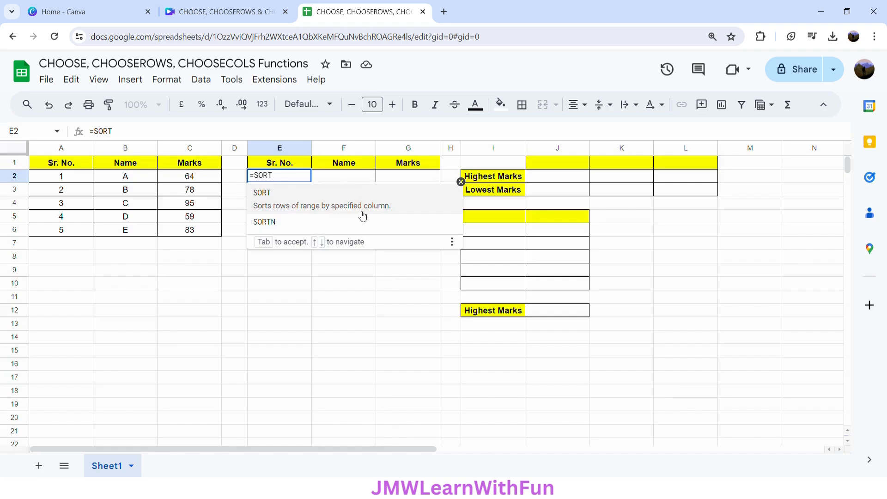
pyautogui.click(339, 203)
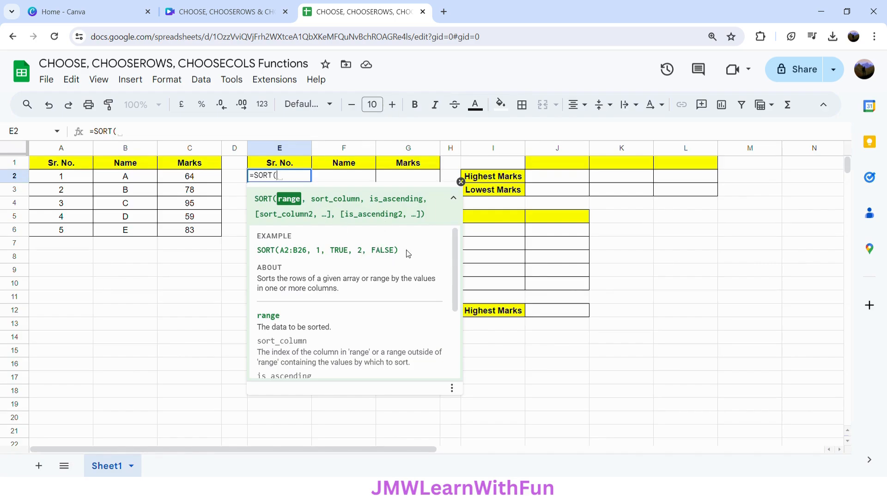
pyautogui.click(291, 178)
pyautogui.moveTo(54, 180); pyautogui.dragTo(177, 235)
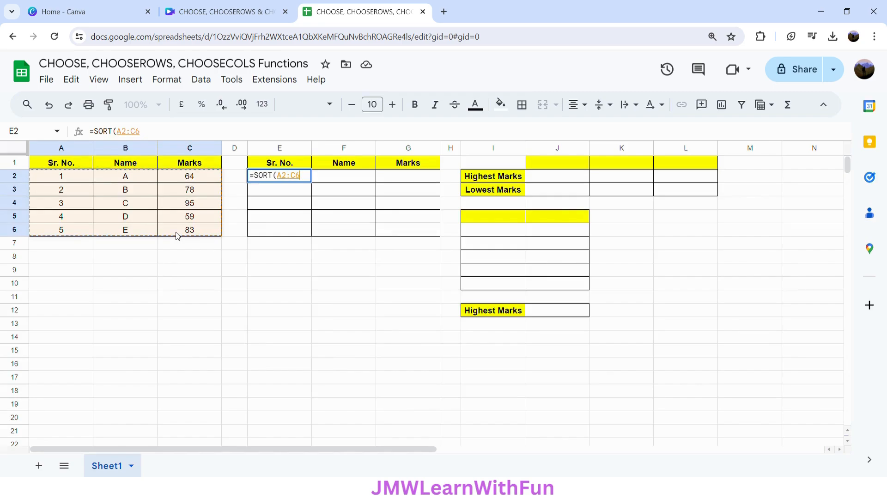
pyautogui.press('F4')
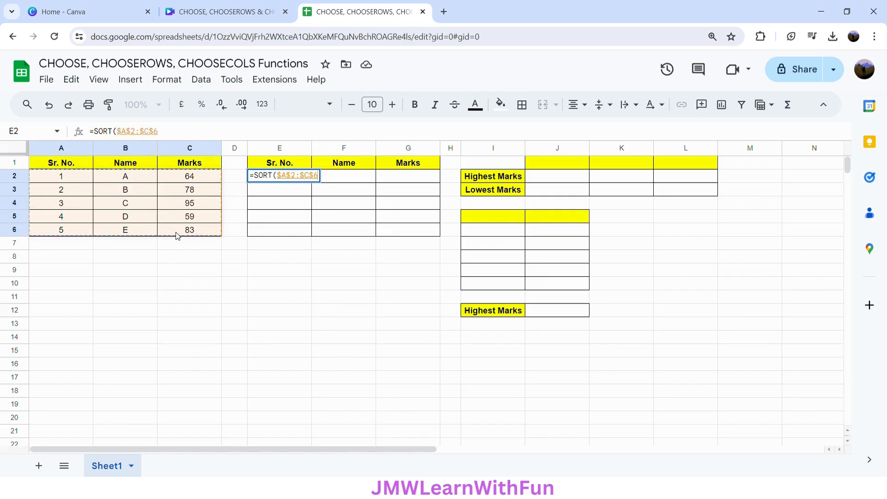
pyautogui.write(',')
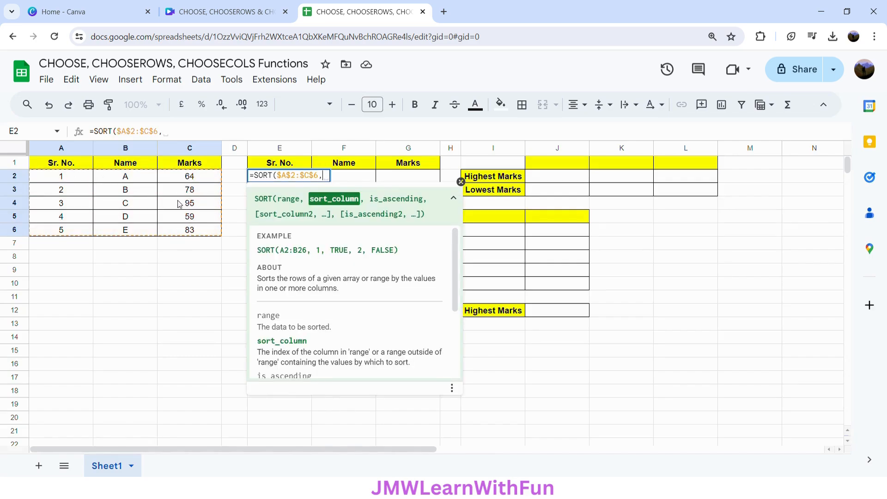
pyautogui.write('3,')
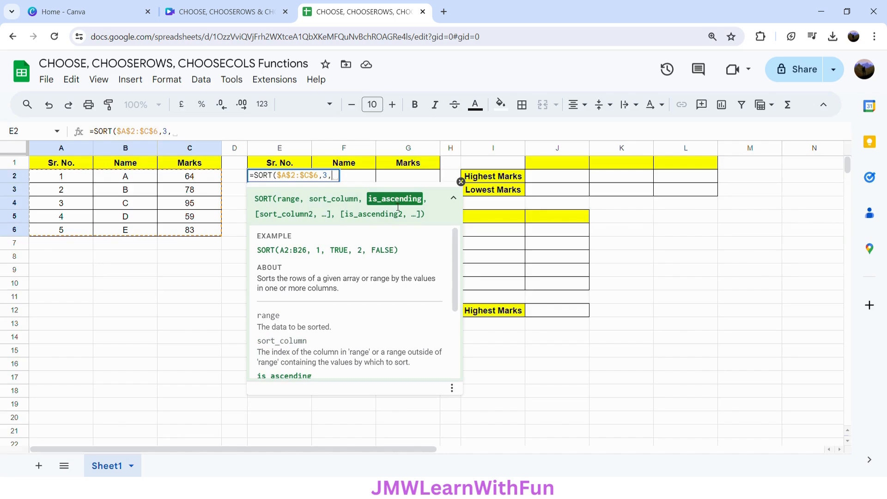
pyautogui.write('0)')
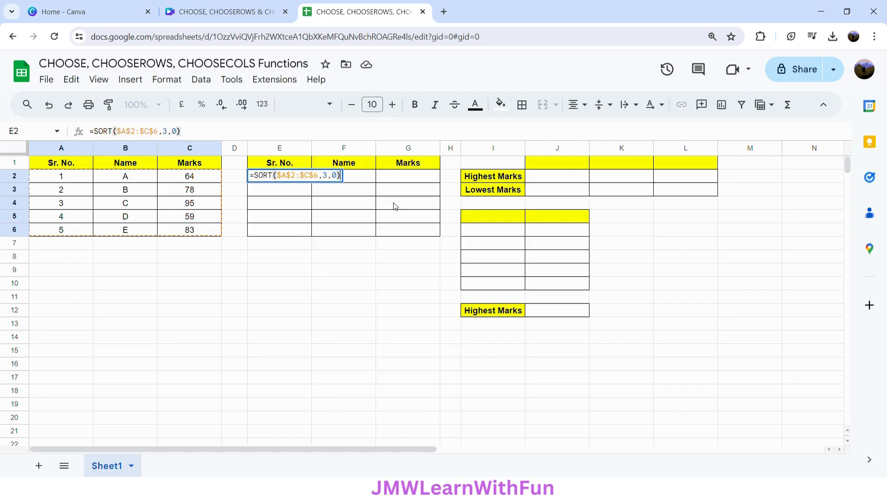
pyautogui.press('Return')
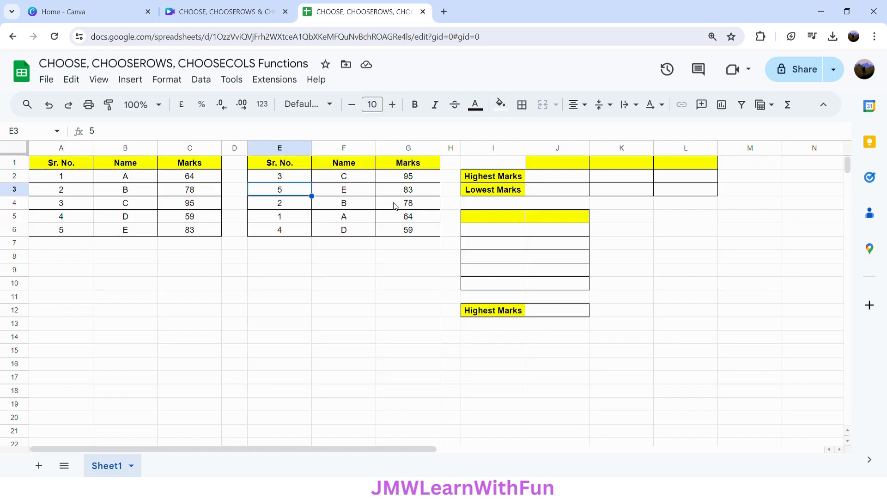
# Step: Examine the first and last rows of the sorted table against the Highest Marks and Lowest Marks labels
pyautogui.click(345, 181)
pyautogui.click(407, 180)
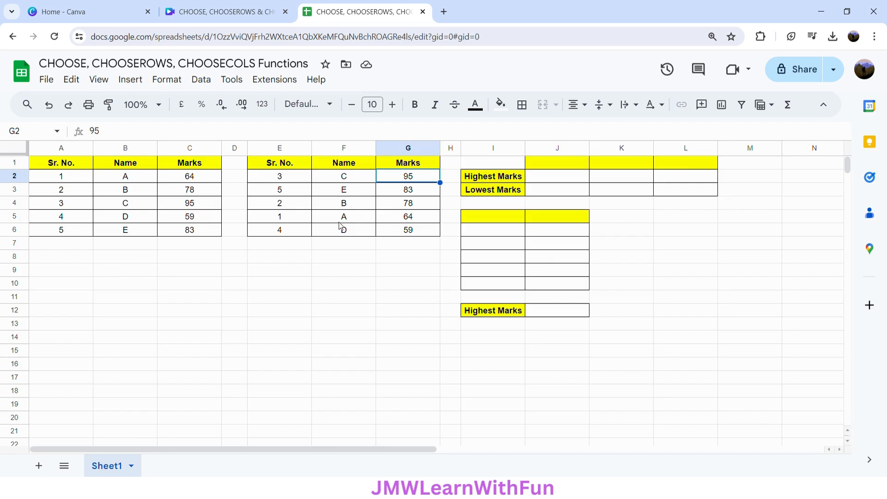
pyautogui.click(407, 231)
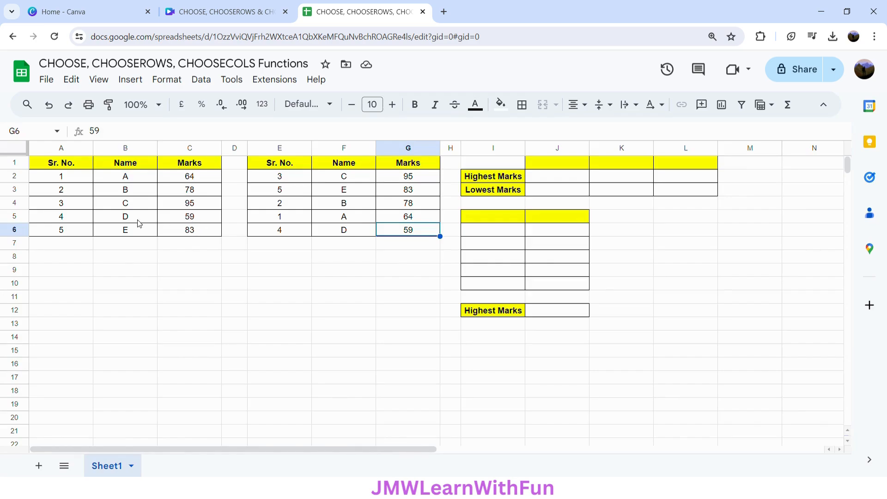
pyautogui.click(412, 176)
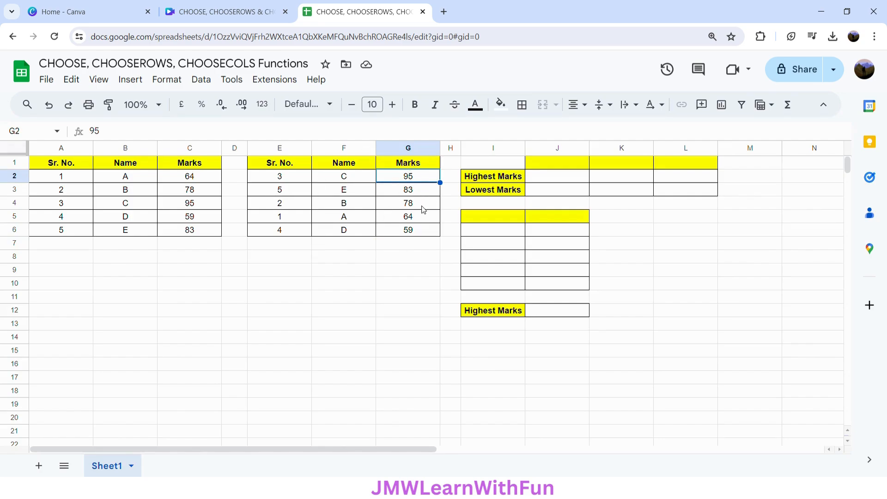
pyautogui.click(540, 178)
pyautogui.click(498, 181)
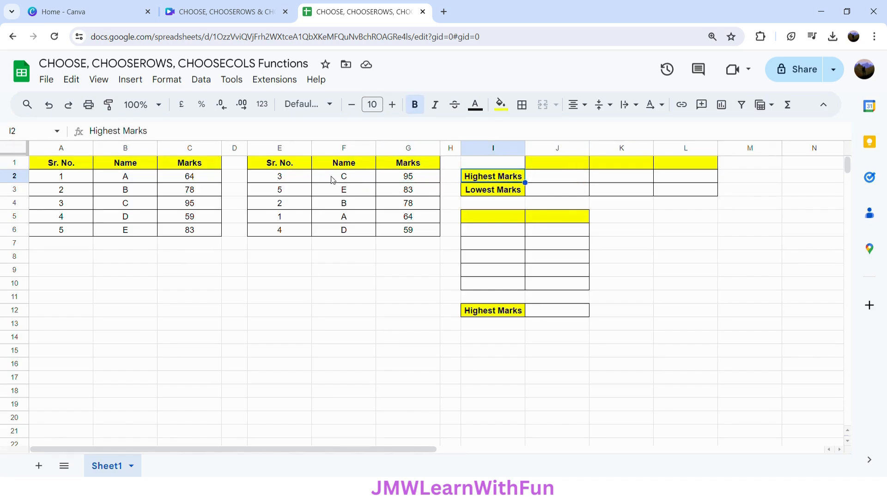
pyautogui.click(494, 194)
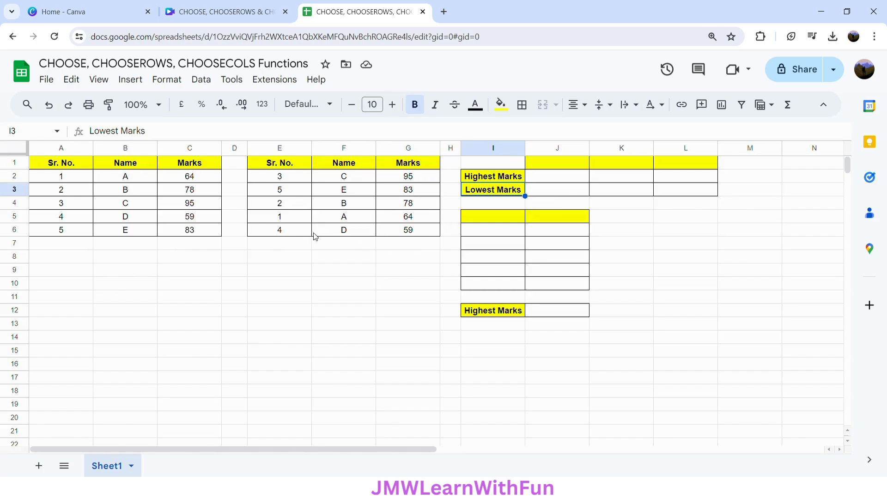
# Step: Enter =CHOOSEROWS($E$1:$G$6,1,2) in cell J1 to return the header row and the highest-marks record
pyautogui.click(561, 166)
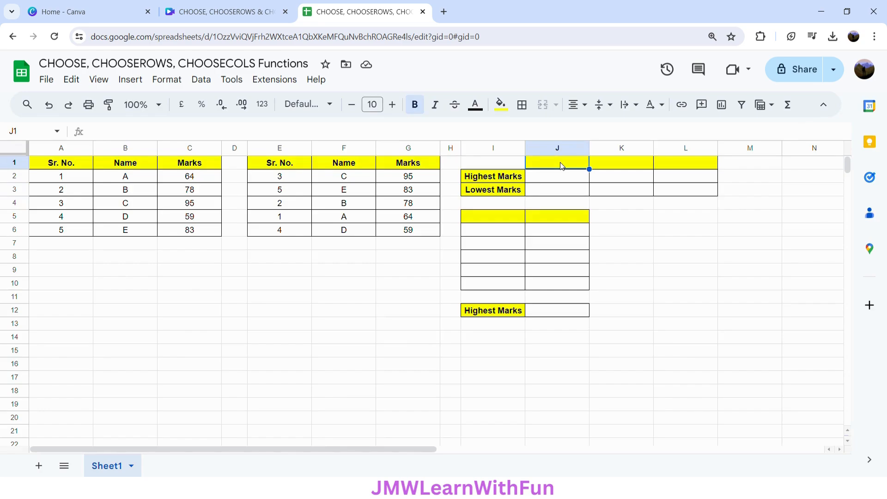
pyautogui.write('=')
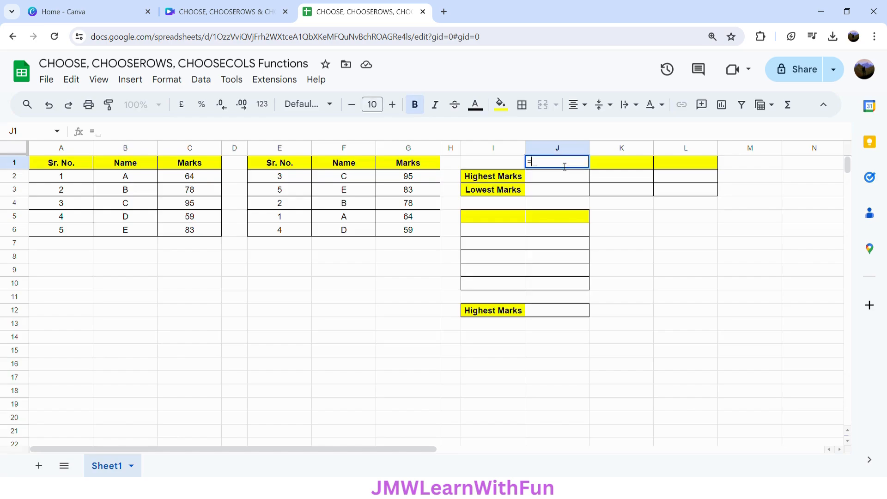
pyautogui.write('CHO')
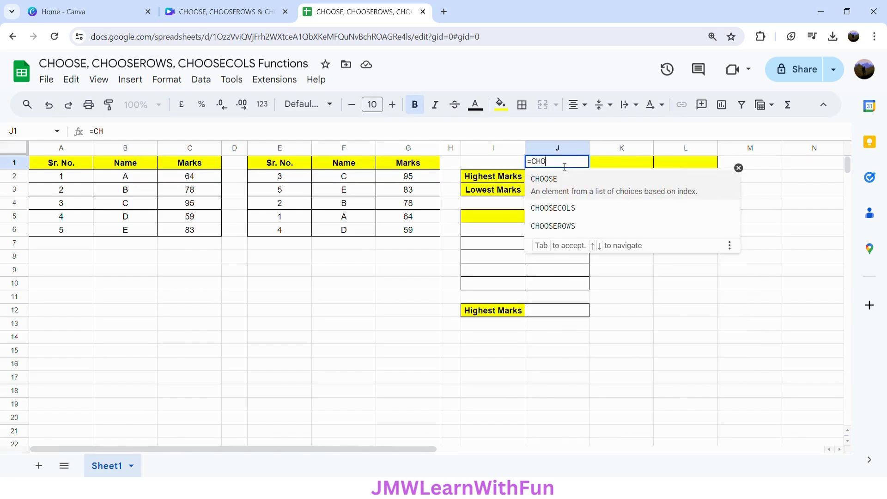
pyautogui.write('OSEROWS')
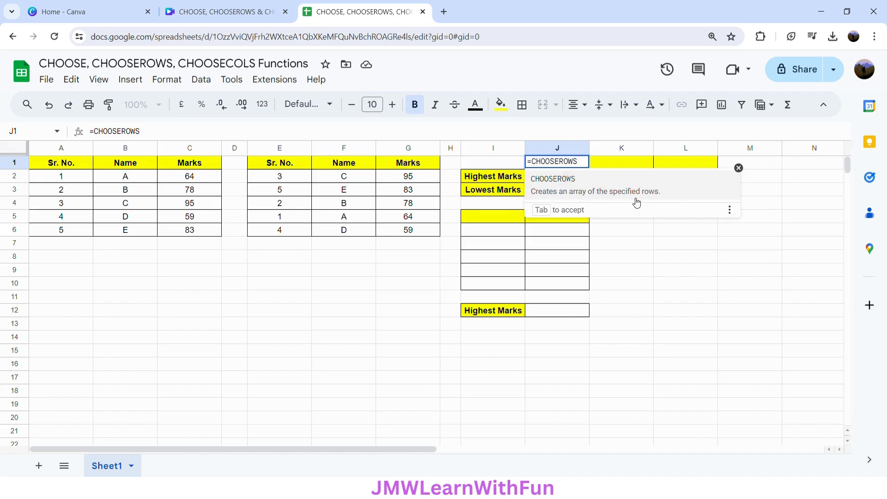
pyautogui.click(591, 192)
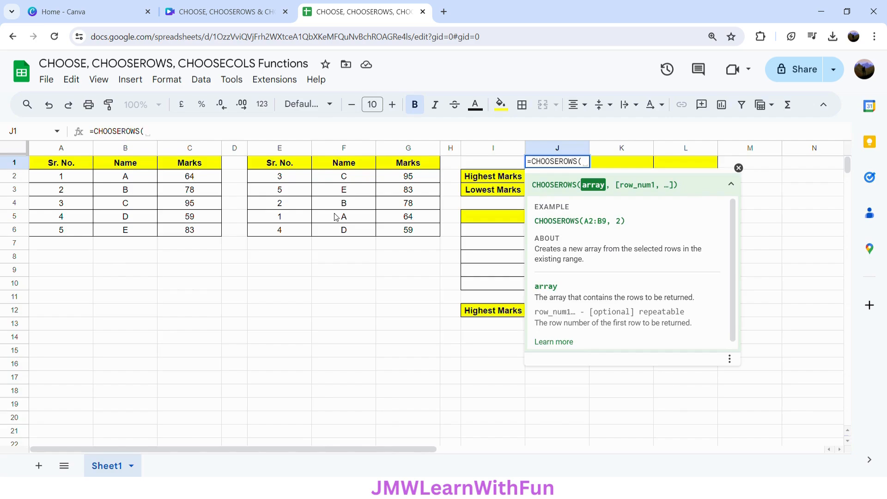
pyautogui.moveTo(275, 166); pyautogui.dragTo(396, 231)
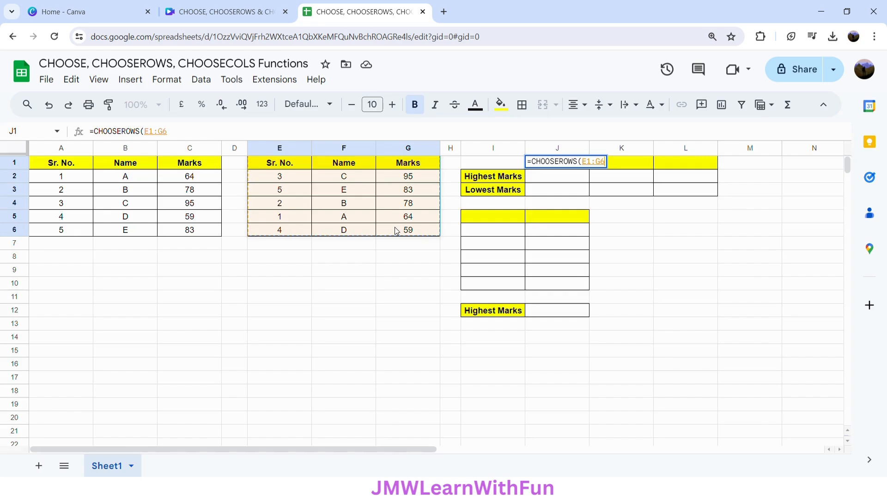
pyautogui.press('F4')
pyautogui.write(',')
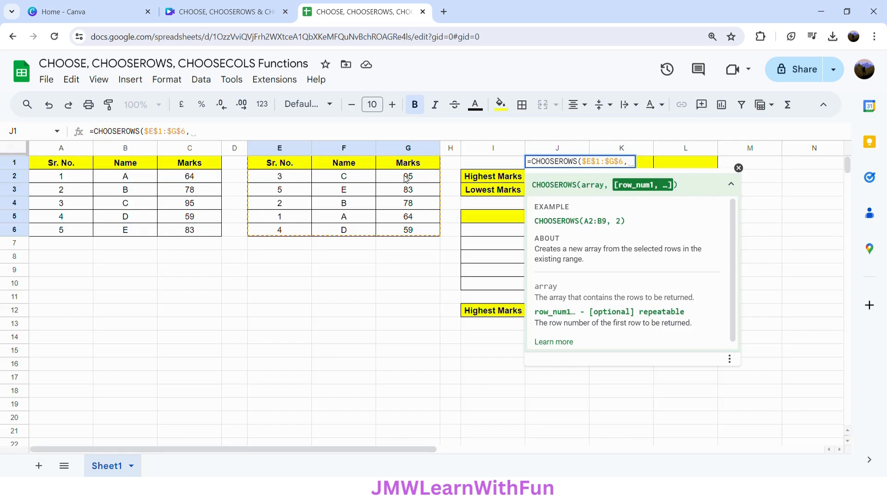
pyautogui.write('1,2)')
pyautogui.press('Return')
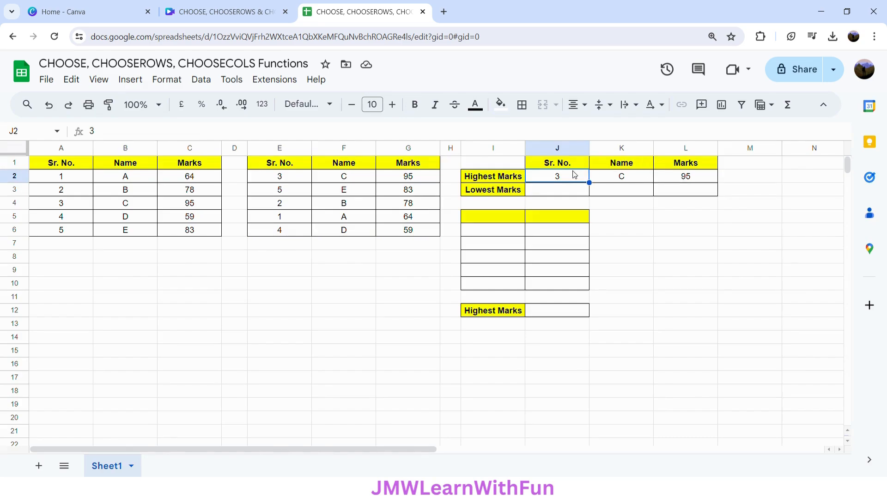
pyautogui.click(696, 178)
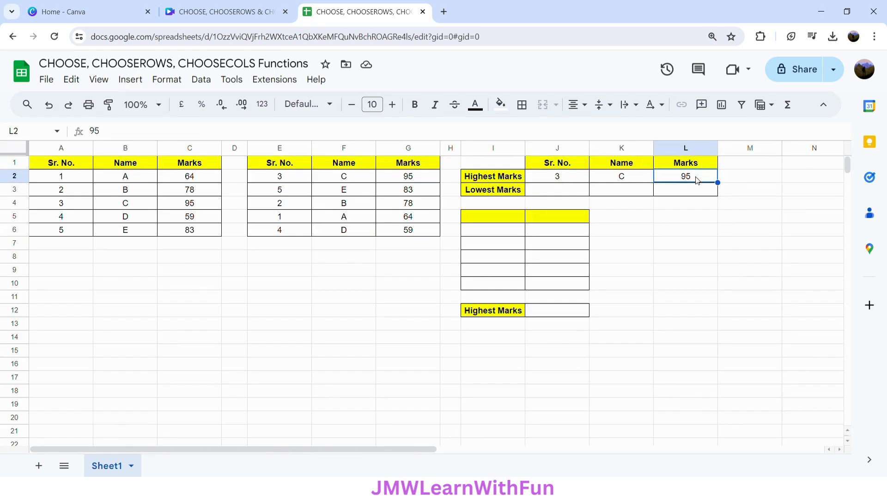
# Step: Enter =CHOOSEROWS($E$1:$G$6,6) in cell J3 to return the lowest-marks record
pyautogui.click(571, 192)
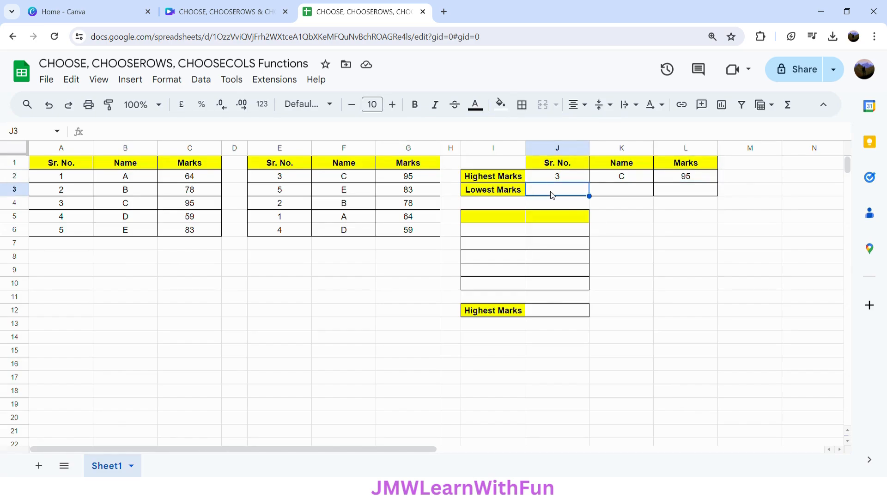
pyautogui.write('=CHOO')
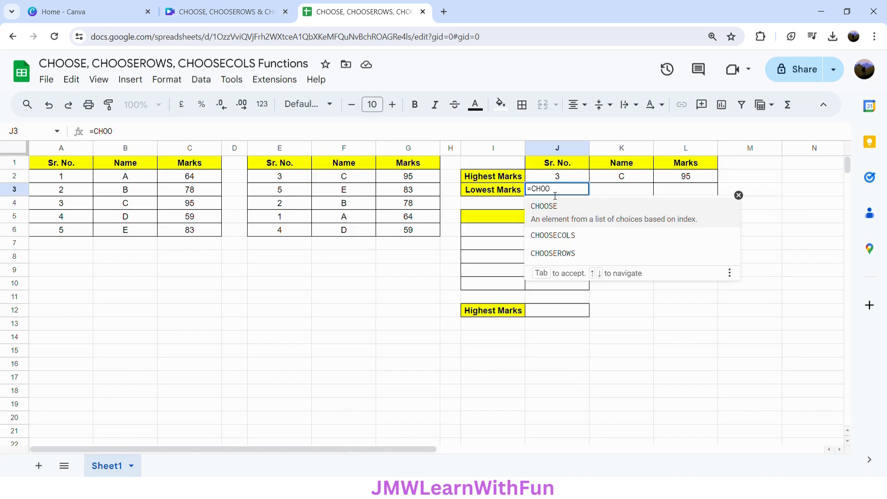
pyautogui.press('Down')
pyautogui.press('Down')
pyautogui.press('Tab')
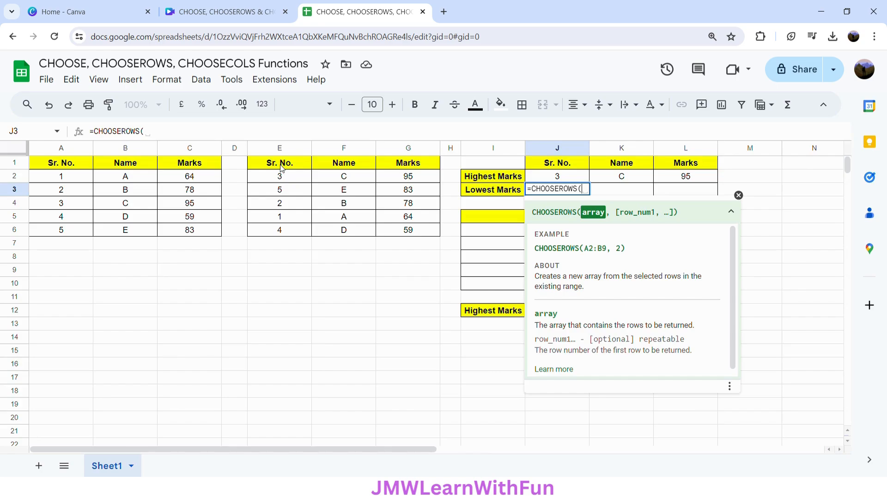
pyautogui.moveTo(279, 166); pyautogui.dragTo(400, 231)
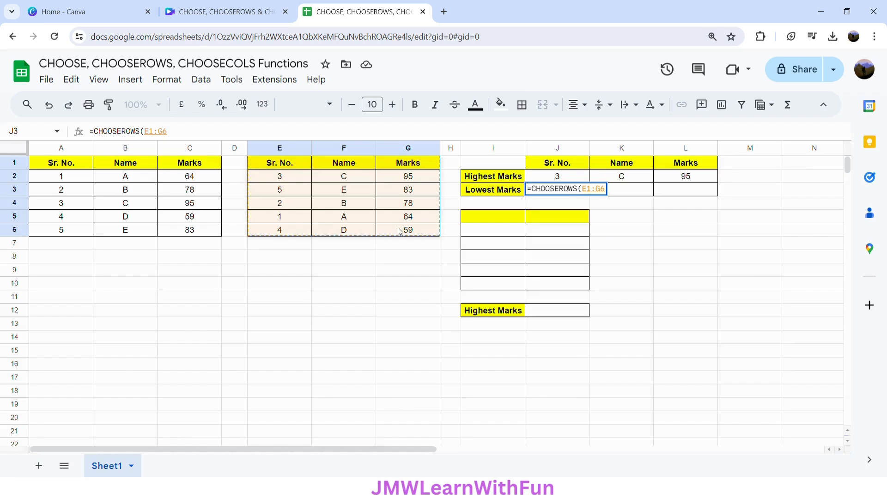
pyautogui.press('F4')
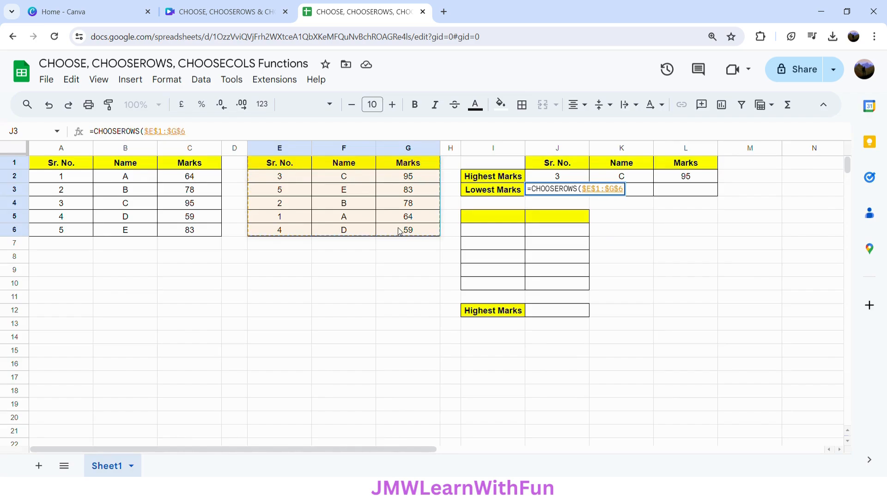
pyautogui.write(',6')
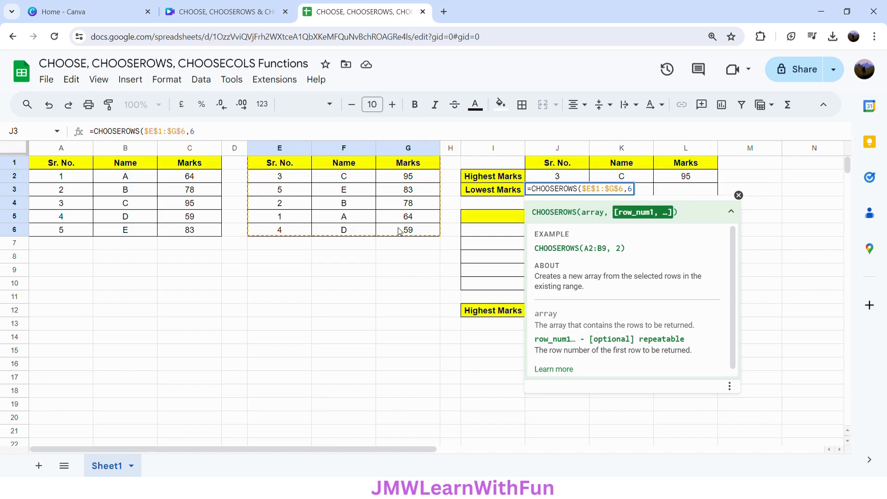
pyautogui.write(')')
pyautogui.press('Return')
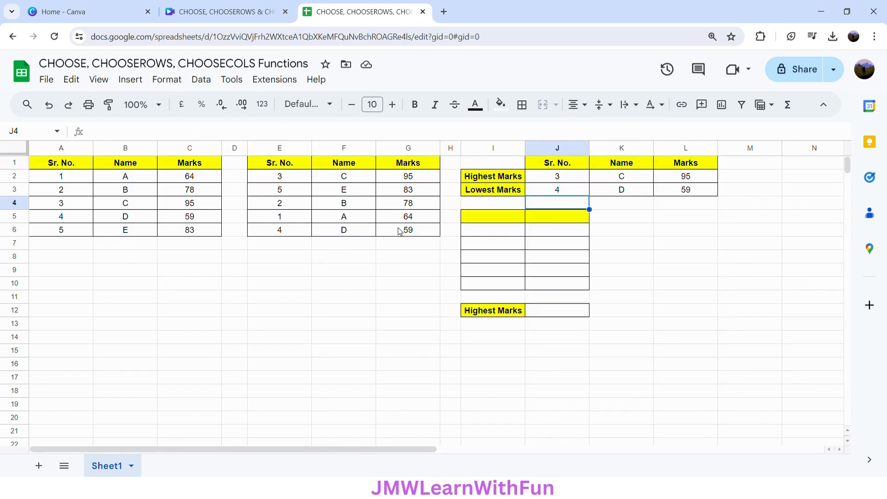
# Step: Replace the fixed row number in J3's CHOOSEROWS formula with COUNTA(G:G), making it =CHOOSEROWS($E$1:$G$6,COUNTA(G:G))
pyautogui.click(563, 190)
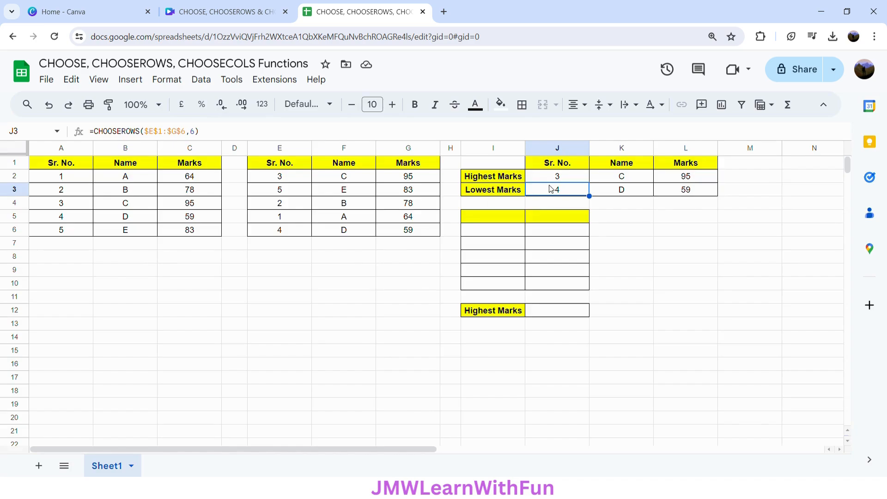
pyautogui.click(198, 136)
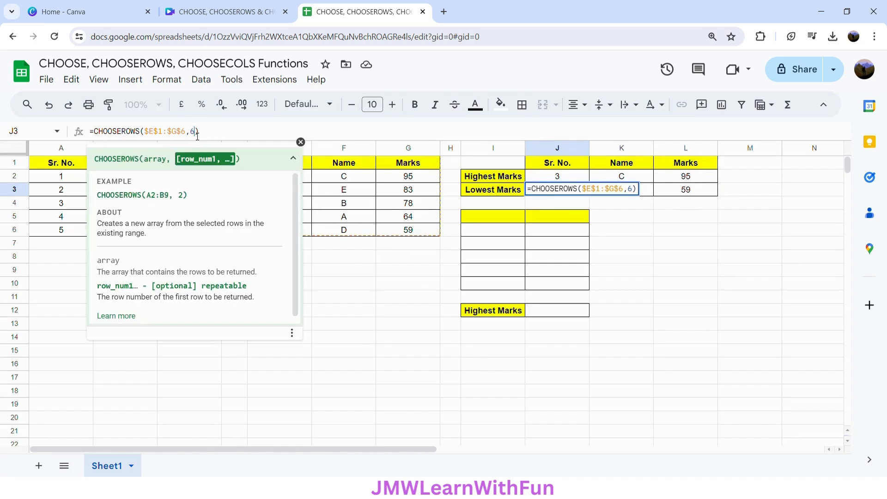
pyautogui.press('BackSpace')
pyautogui.write('C')
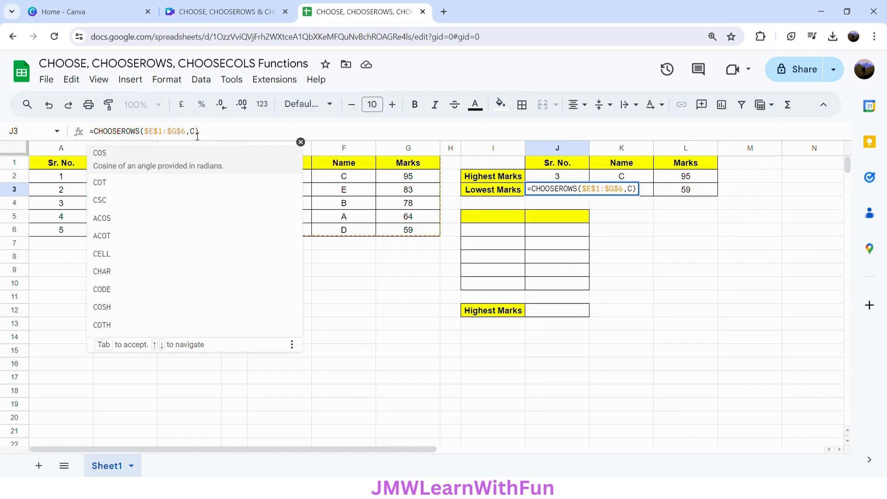
pyautogui.press('BackSpace')
pyautogui.write('COUNT')
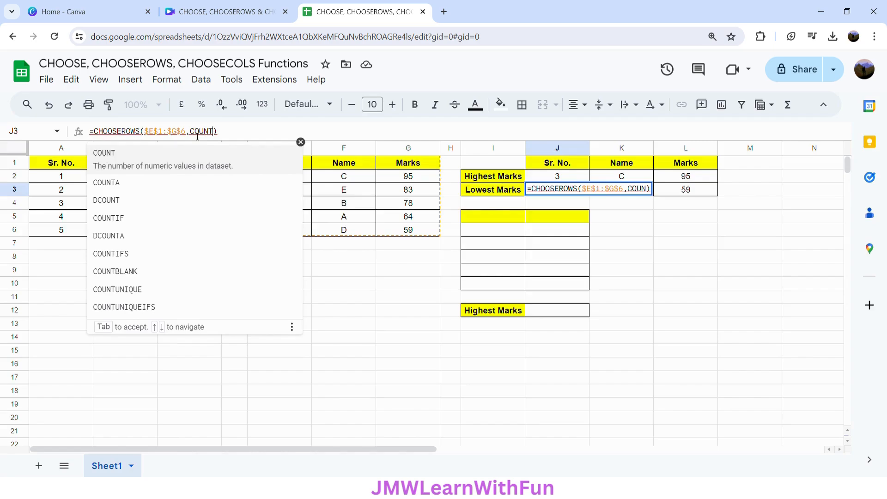
pyautogui.write('A')
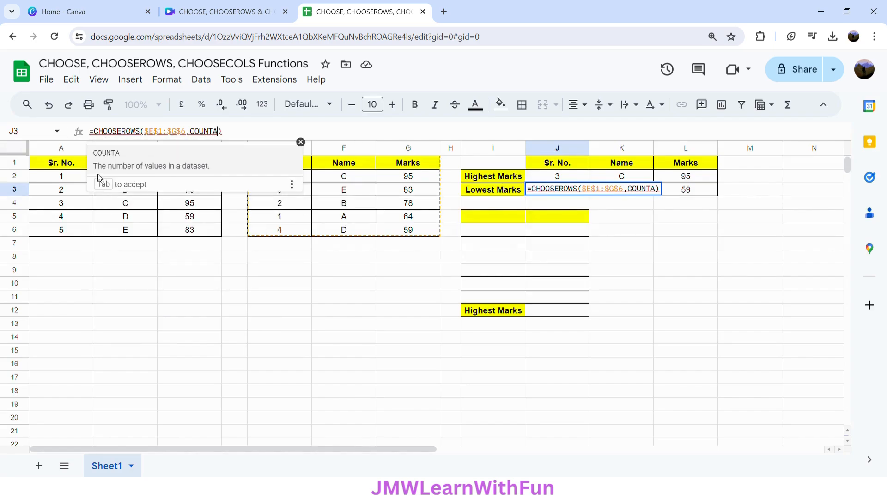
pyautogui.click(176, 172)
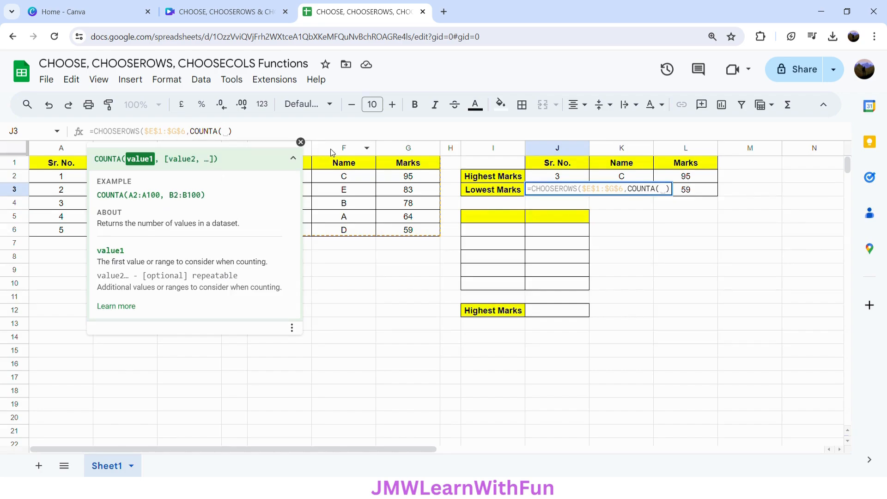
pyautogui.click(401, 147)
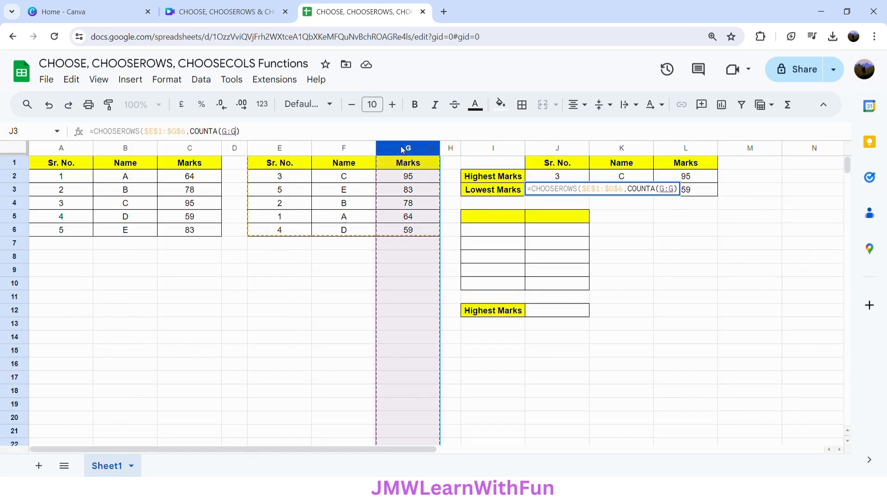
pyautogui.write(')')
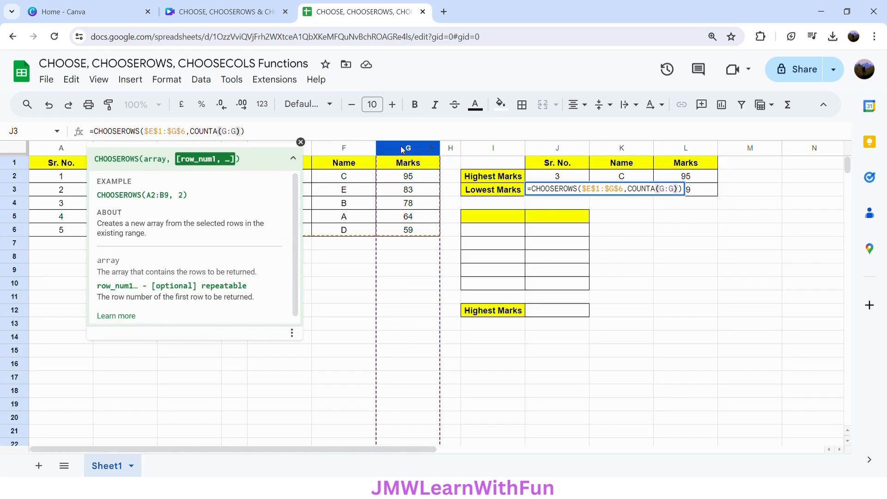
pyautogui.press('Return')
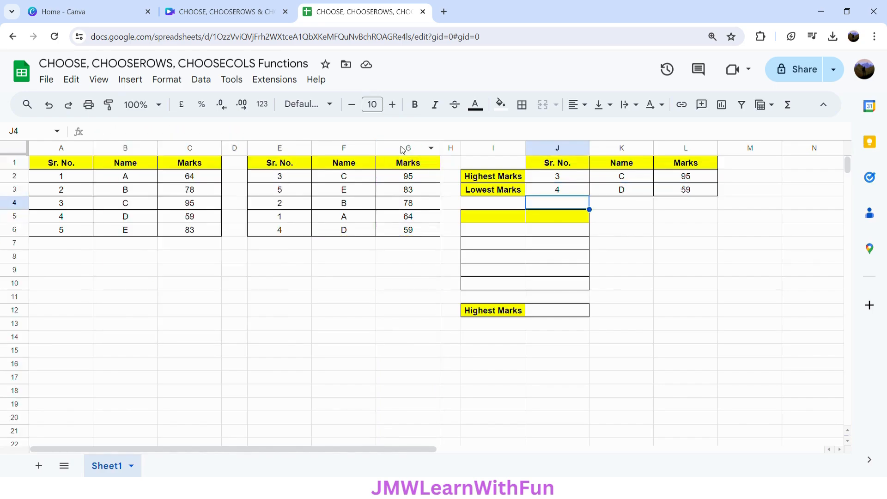
pyautogui.click(565, 194)
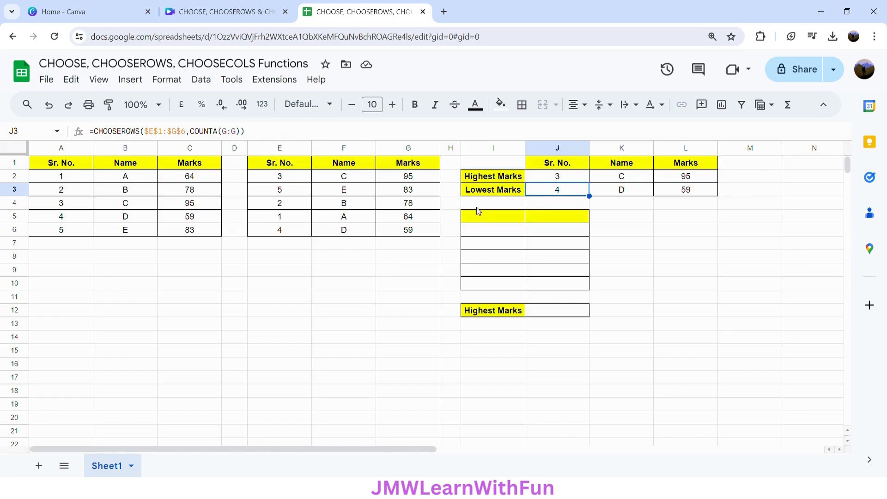
# Step: Enter =CHOOSECOLS($E$1:$G$6,2,3) in cell I5 to return the Name and Marks columns of the sorted table
pyautogui.click(489, 220)
pyautogui.write('=')
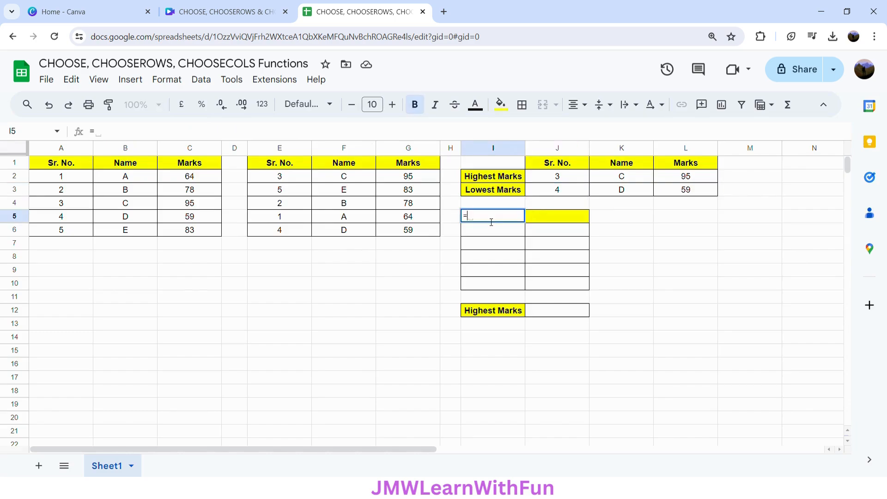
pyautogui.write('CHOO')
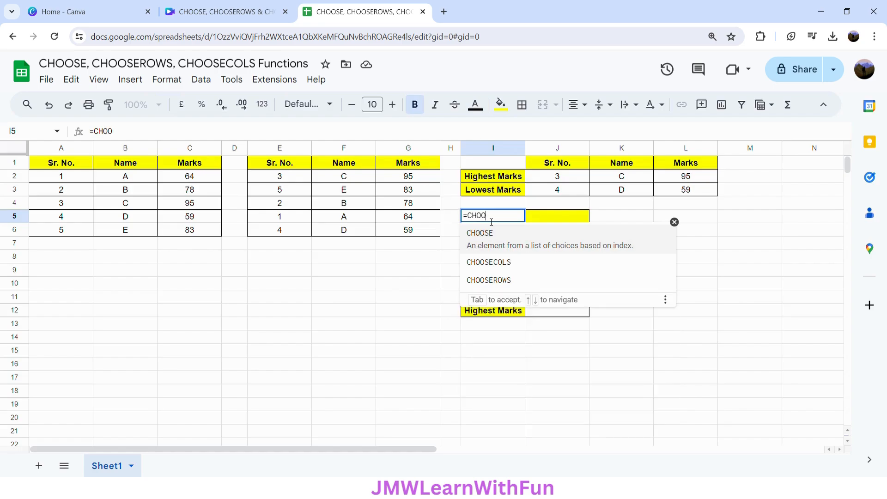
pyautogui.write('SECOLS')
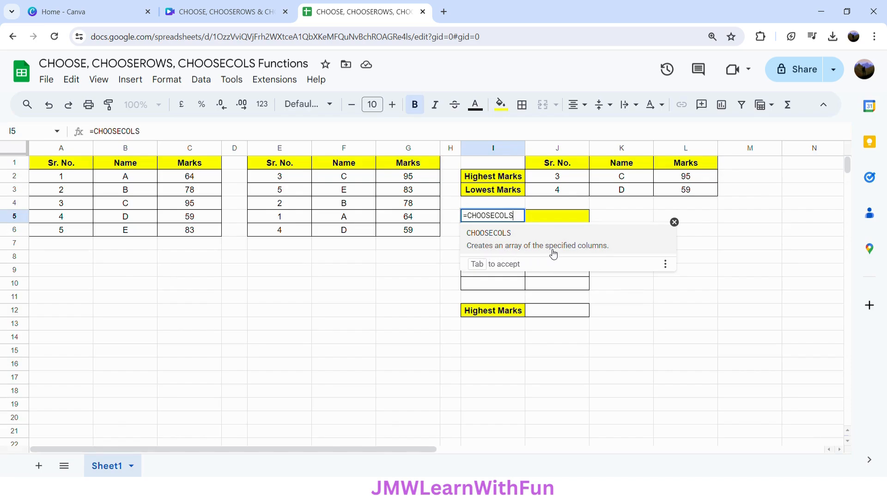
pyautogui.click(577, 246)
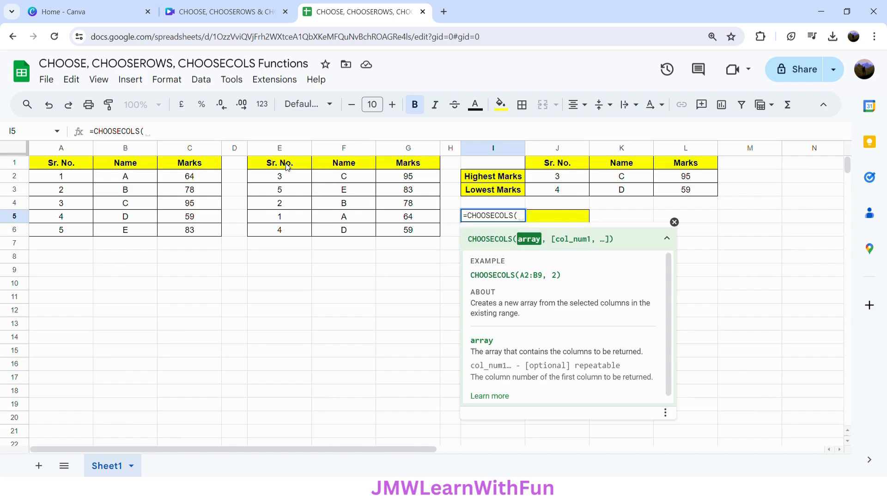
pyautogui.moveTo(286, 167); pyautogui.dragTo(408, 231)
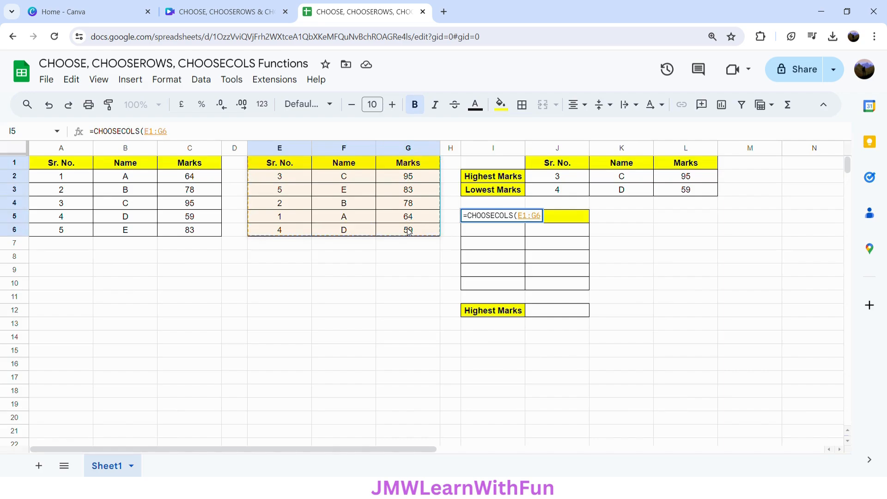
pyautogui.press('F4')
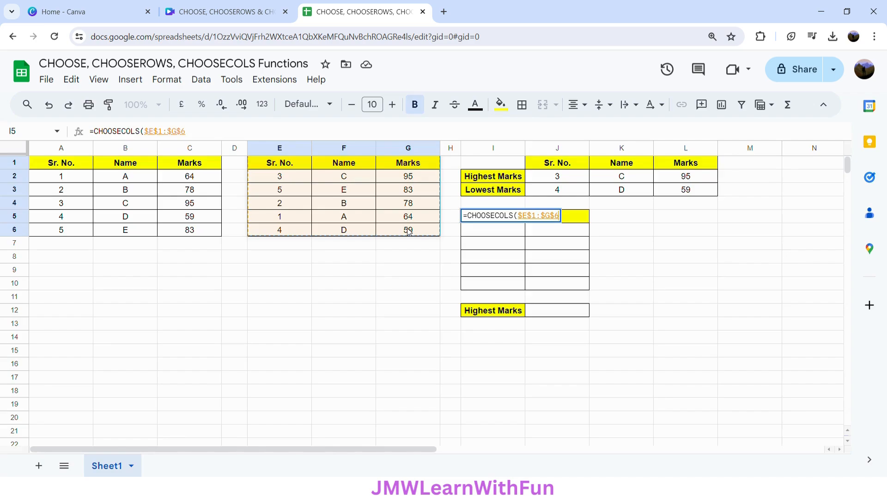
pyautogui.write(',')
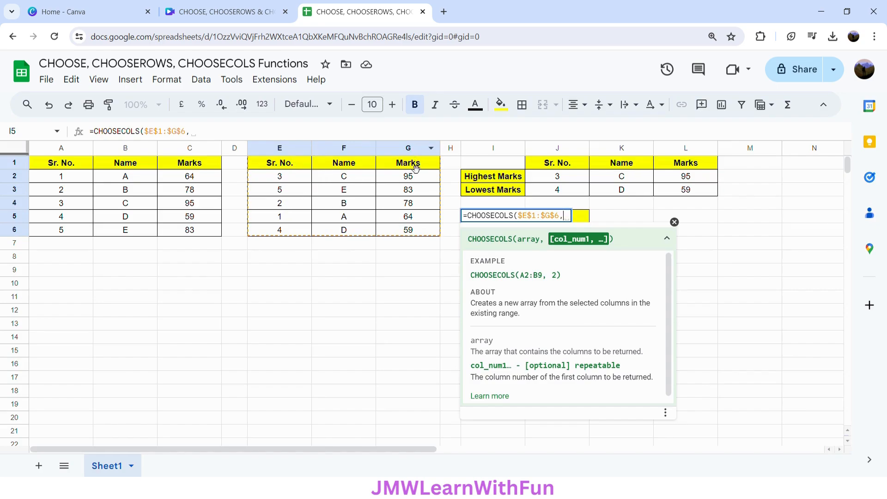
pyautogui.write('2,2')
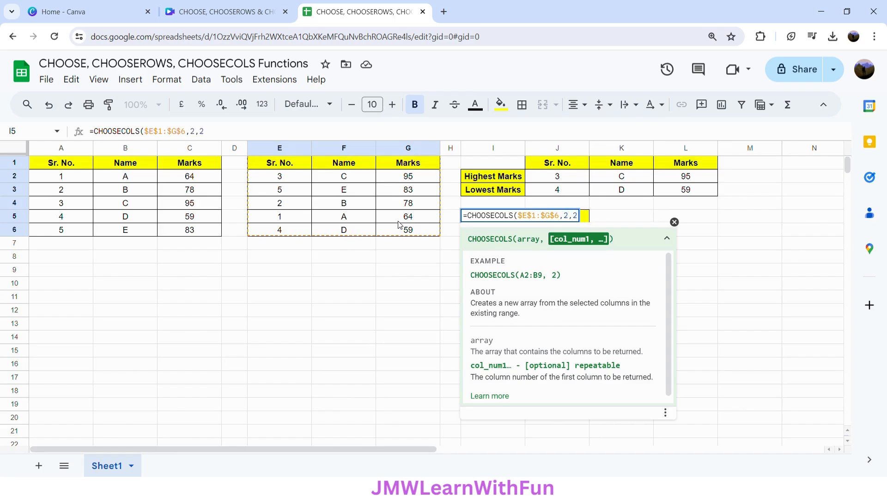
pyautogui.press('BackSpace')
pyautogui.write('3)')
pyautogui.press('Return')
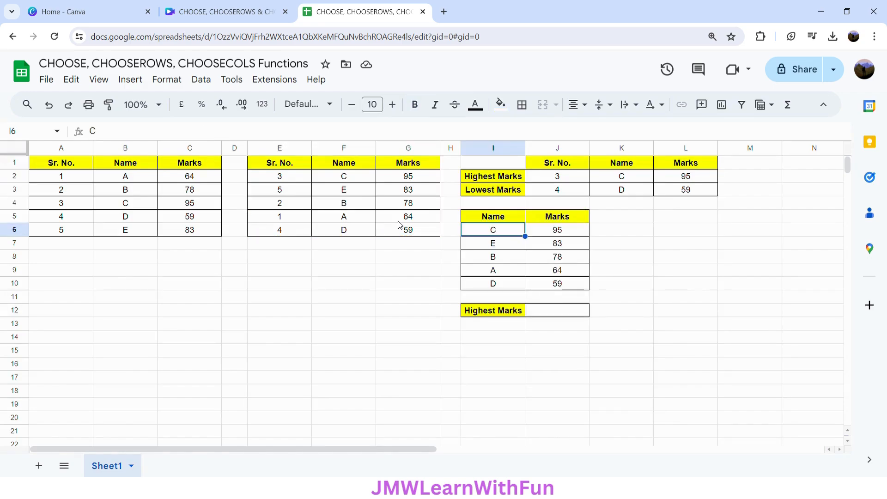
pyautogui.press('Up')
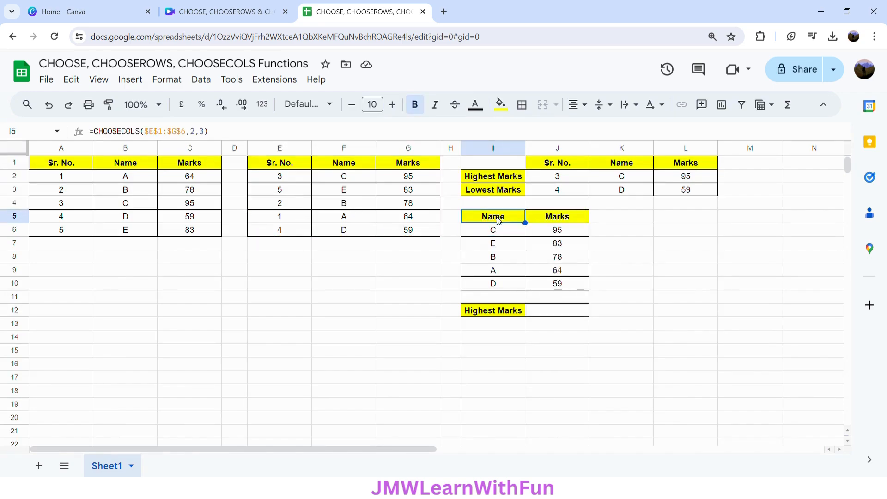
pyautogui.press('Right')
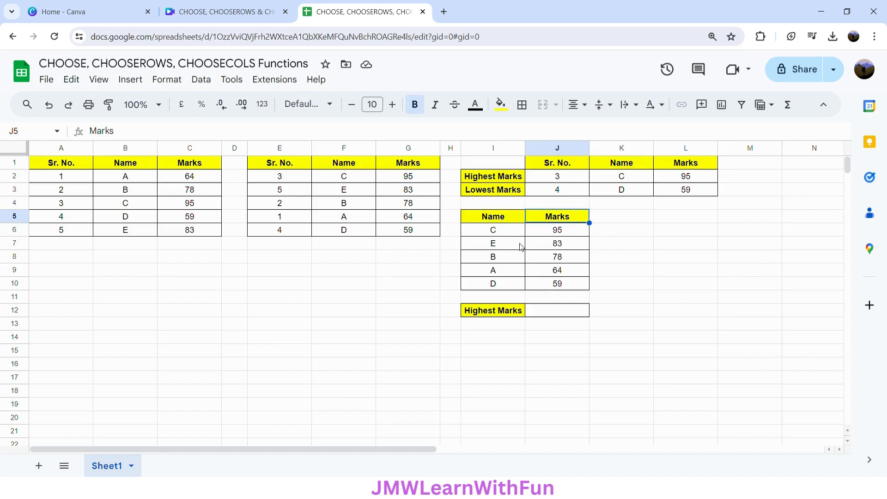
# Step: Enter =CHOOSE(1,L2,L3) in cell J12 to return the highest marks
pyautogui.click(497, 312)
pyautogui.click(545, 314)
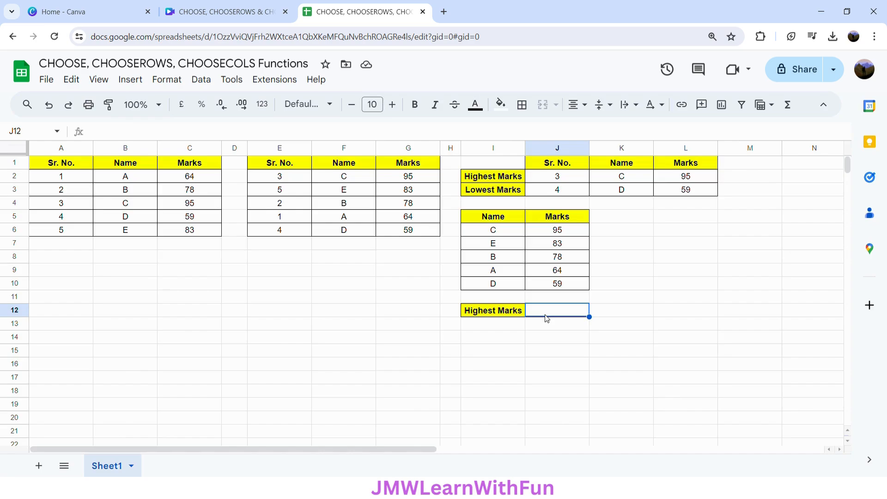
pyautogui.write('=CH')
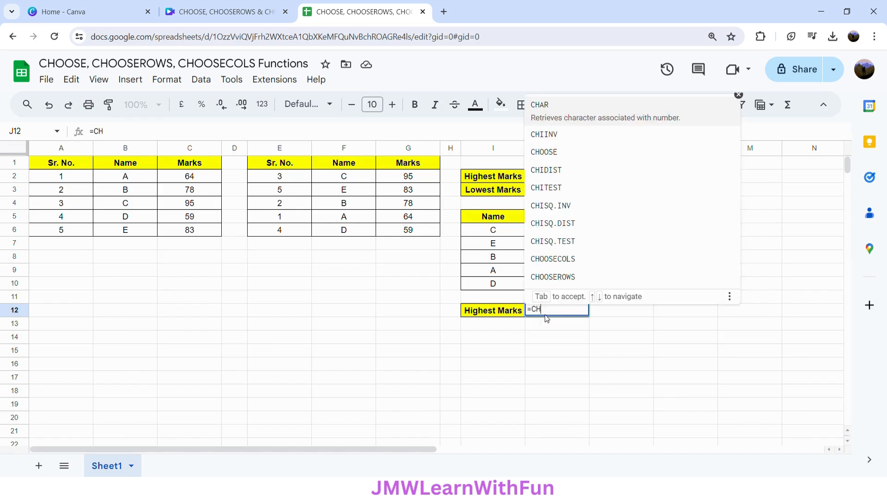
pyautogui.write('OOSE')
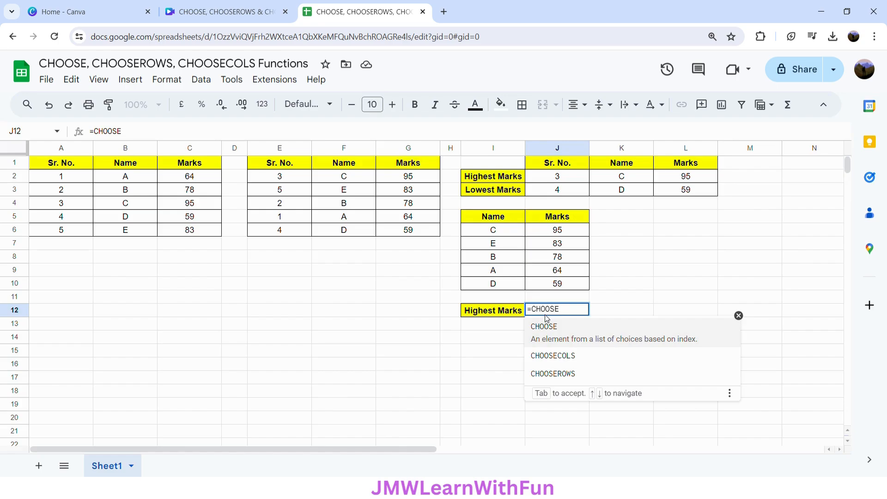
pyautogui.write('(')
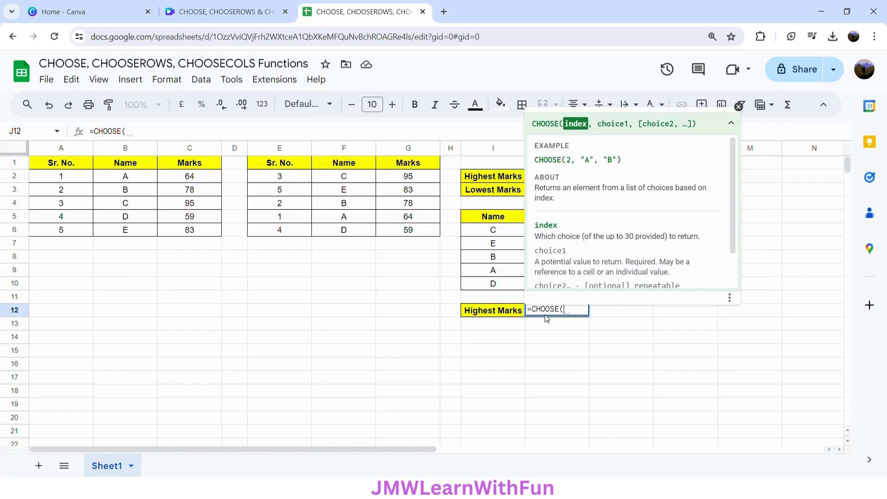
pyautogui.press('BackSpace')
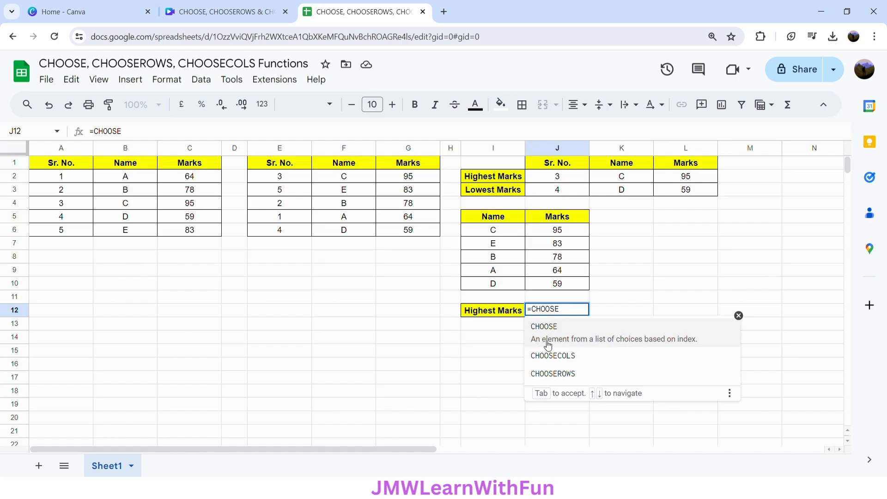
pyautogui.click(696, 344)
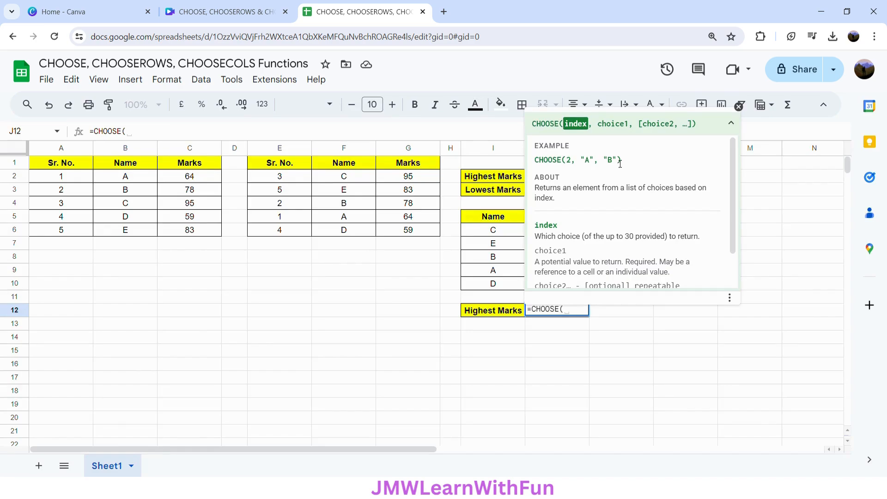
pyautogui.click(512, 182)
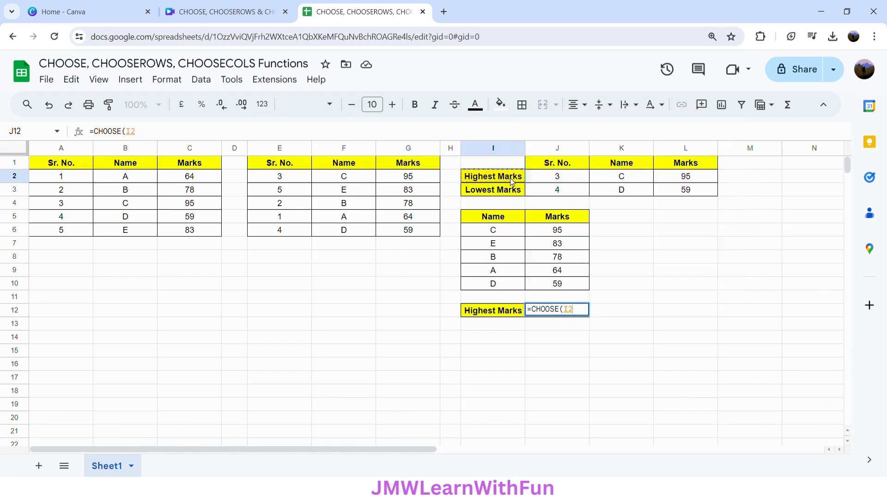
pyautogui.click(677, 180)
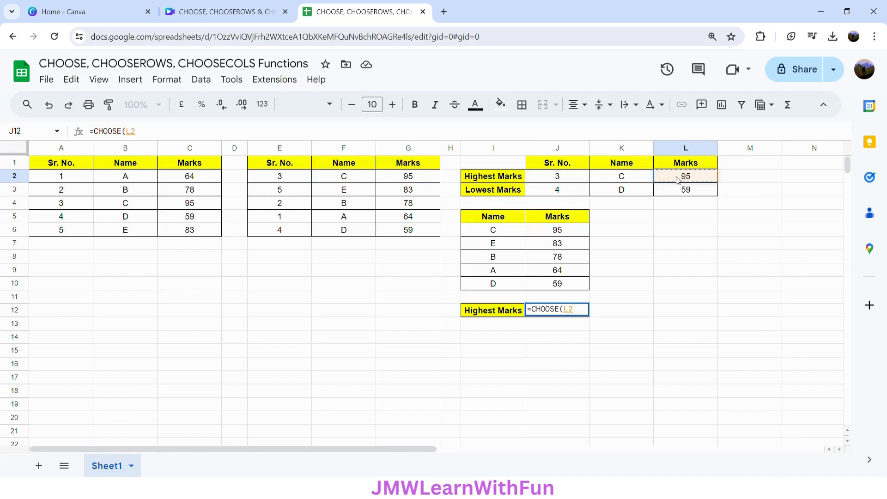
pyautogui.click(567, 311)
pyautogui.write('1,')
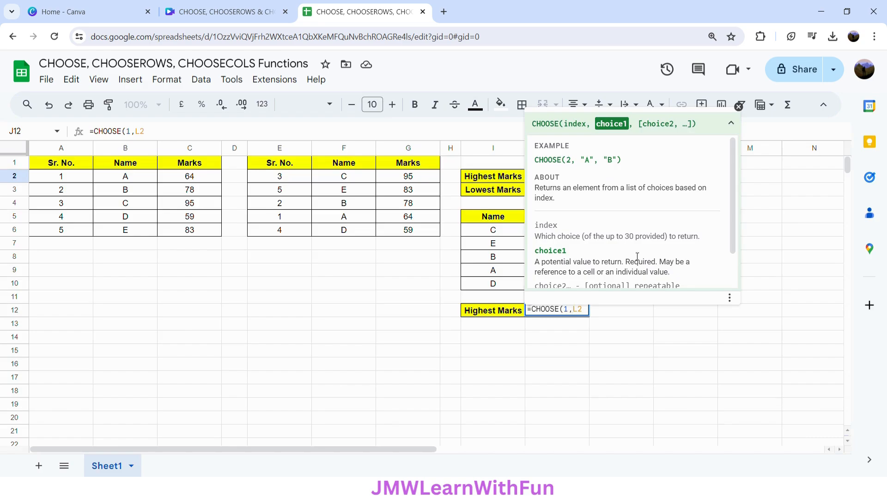
pyautogui.click(589, 309)
pyautogui.write(',L3)')
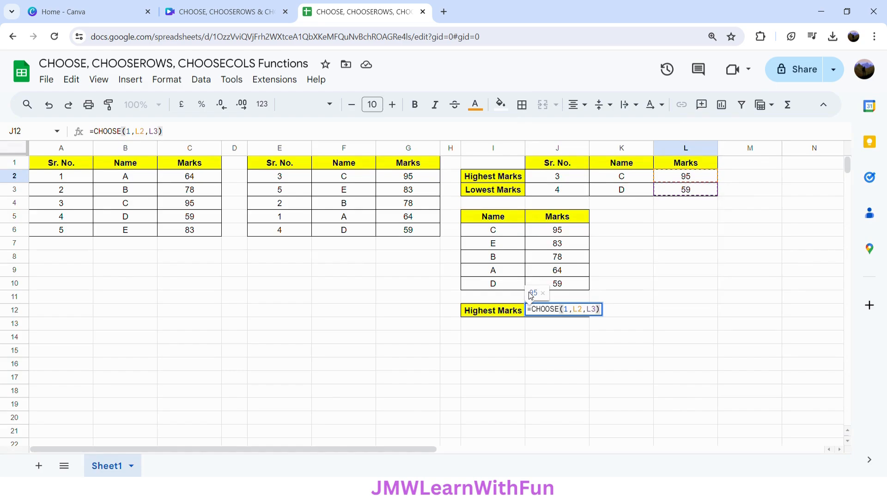
pyautogui.press('Return')
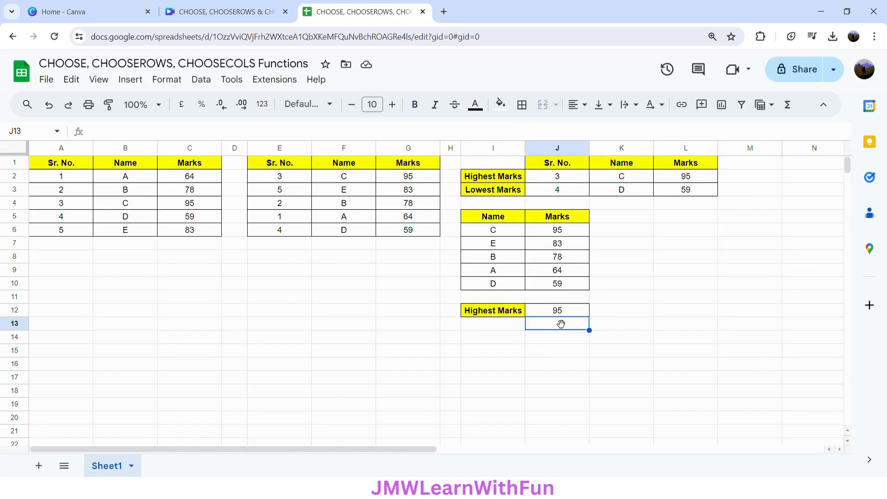
# Step: Review the CHOOSE, CHOOSEROWS and CHOOSECOLS formulas in cells J12, J1 and I5
pyautogui.click(575, 315)
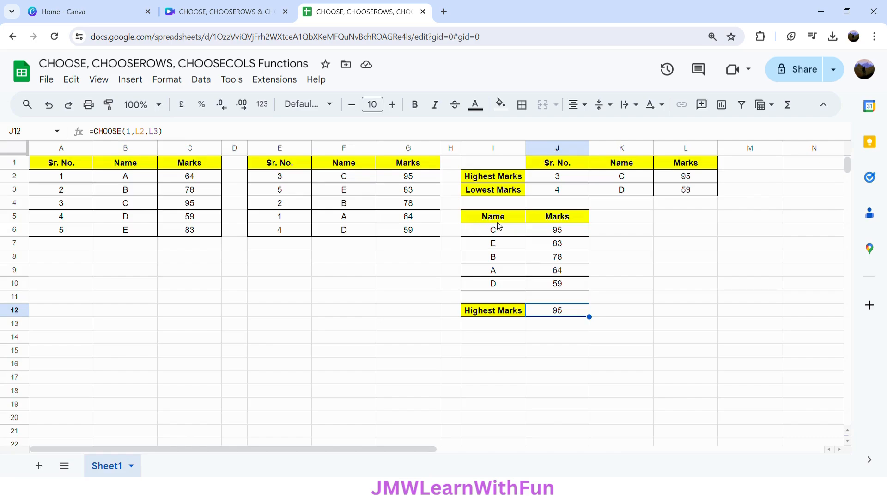
pyautogui.click(549, 166)
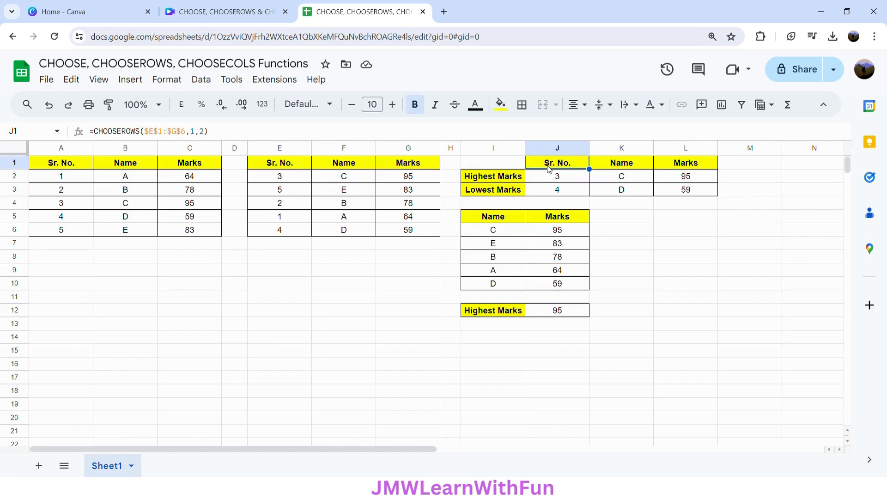
pyautogui.click(493, 220)
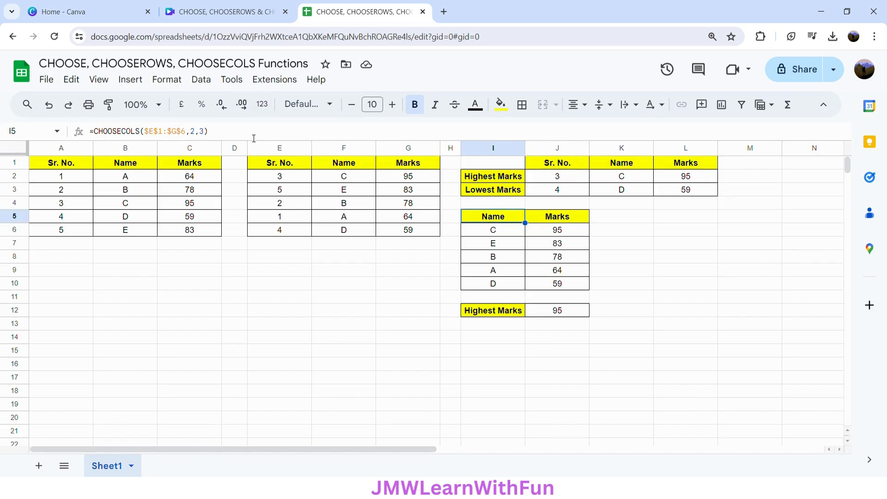